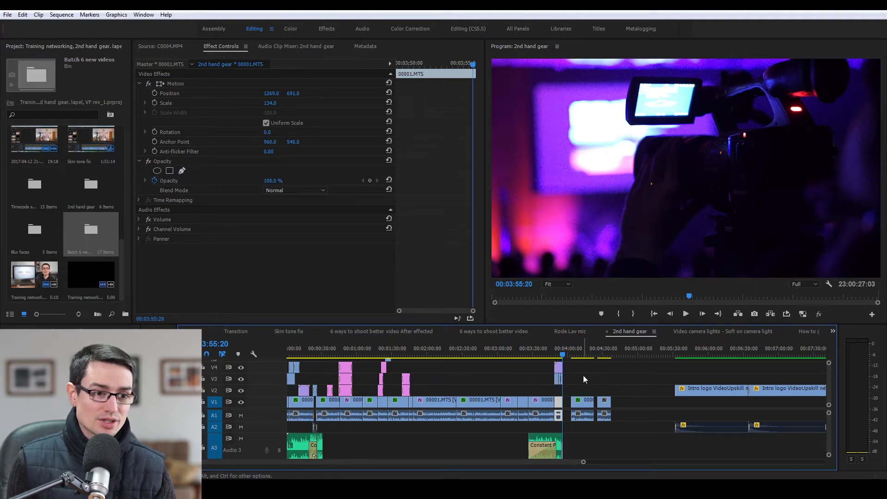
Mark the sequence Out point at the last clip's final frame, giving 00:03:56:02 duration.
key(=)
key(=)
key(=)
click(571, 354)
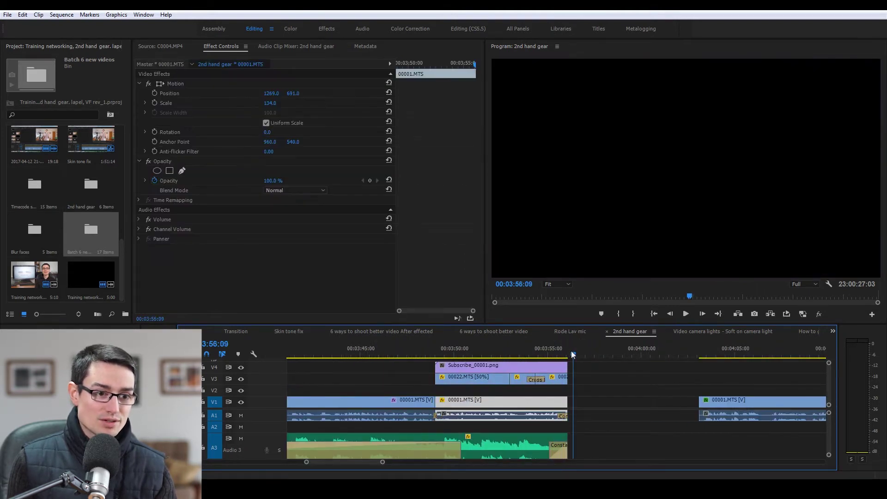
drag(571, 354, 575, 354)
key(o)
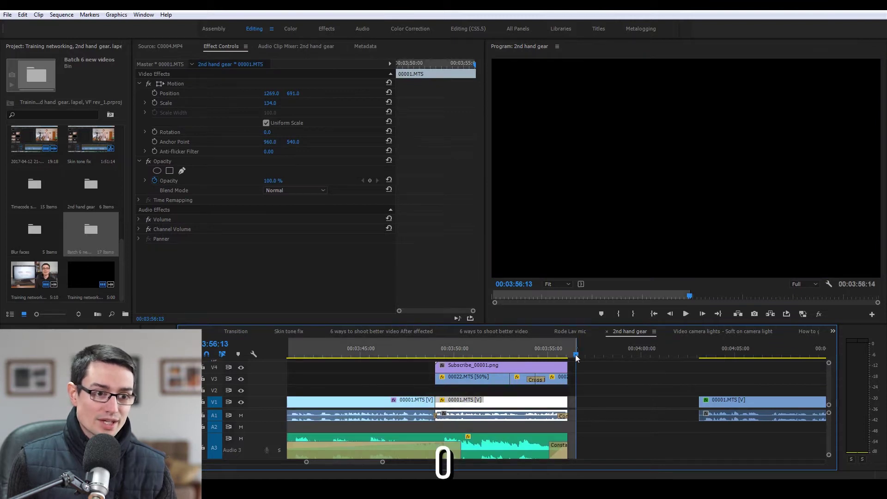
drag(576, 345, 568, 345)
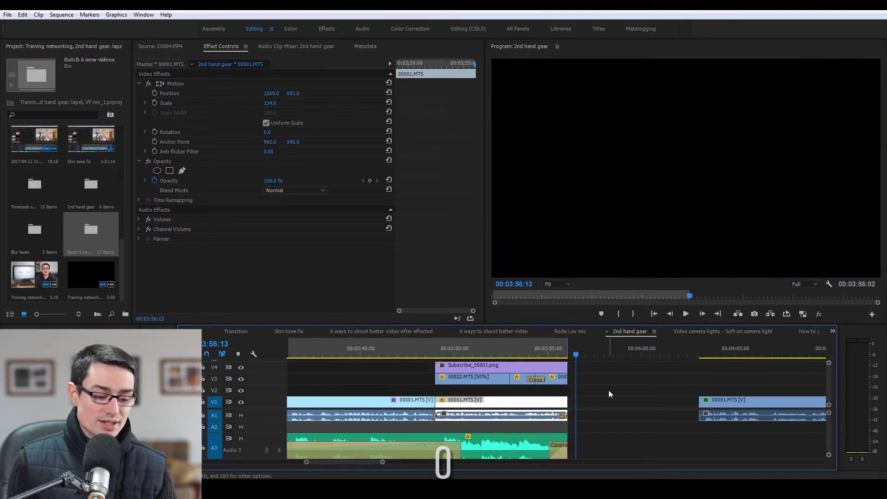
Return to the sequence start and zoom out to view the whole timeline.
key(Home)
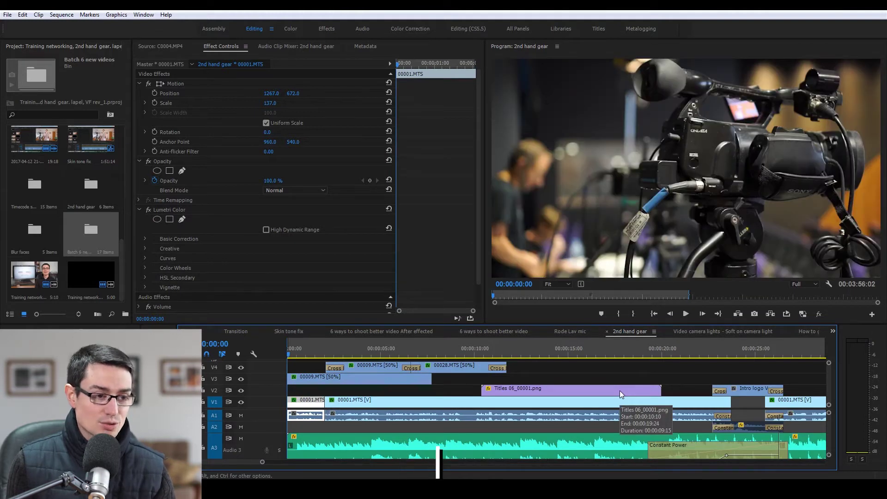
key(minus)
key(minus)
key(minus)
key(minus)
drag(304, 349, 283, 351)
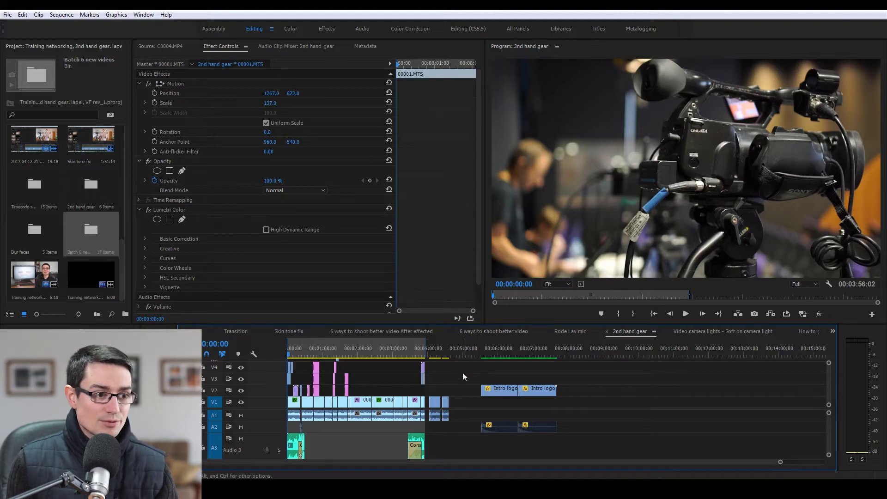
Open the Export Settings dialog from the File > Export > Media menu.
click(7, 14)
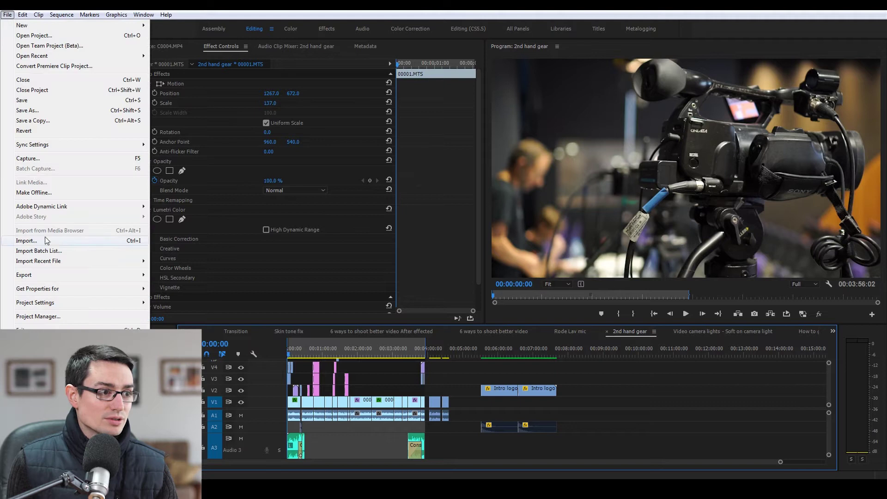
mouse_move(147, 276)
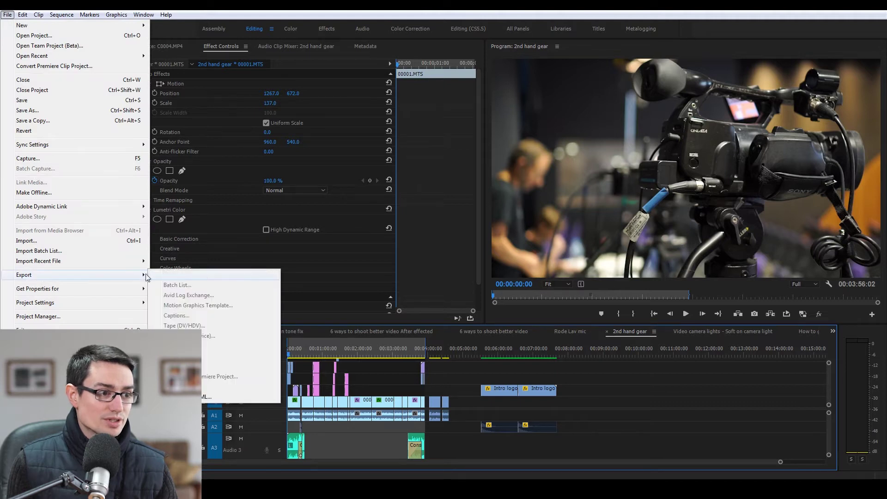
click(204, 277)
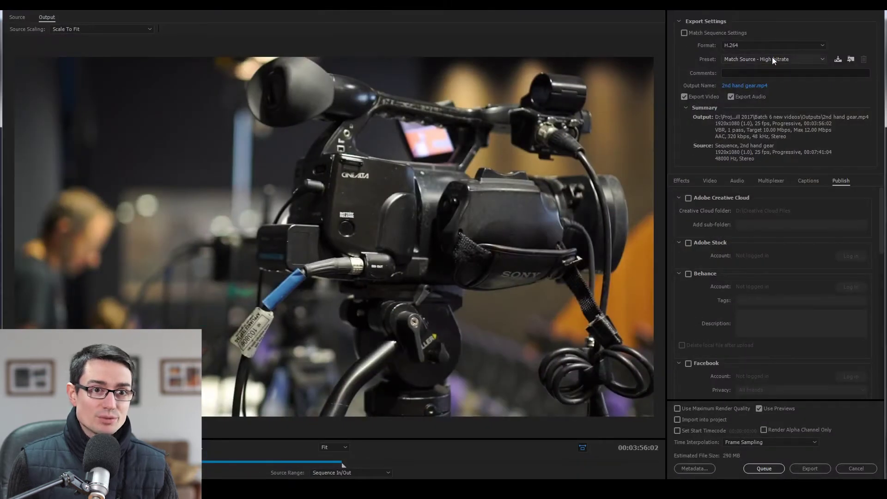
Keep Format at H.264 and browse the Preset list for YouTube 1080p HD.
click(748, 46)
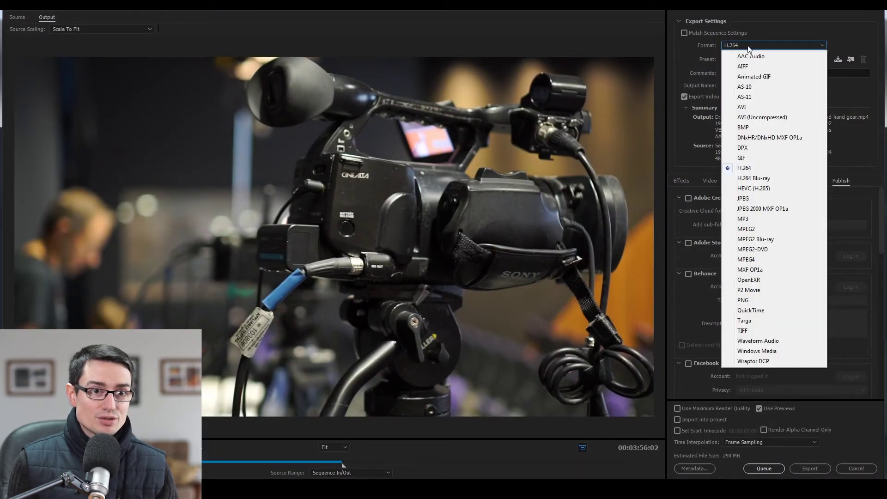
click(750, 46)
click(780, 60)
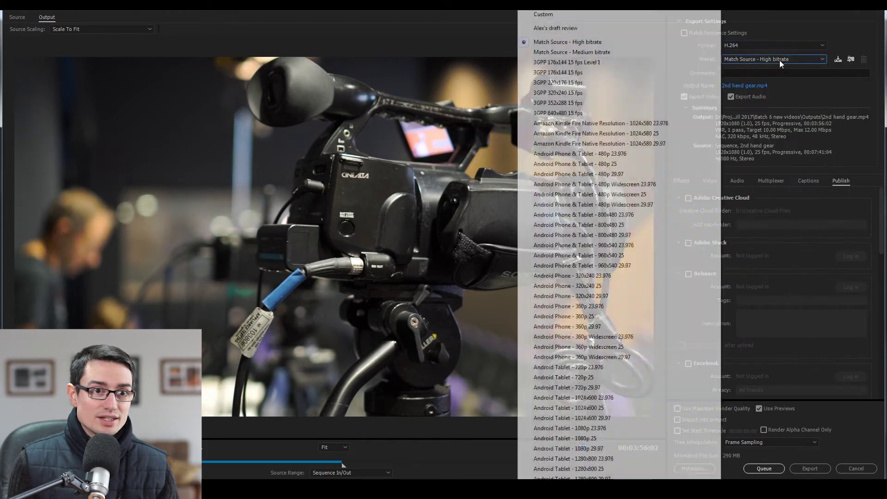
scroll(569, 464, down, 15)
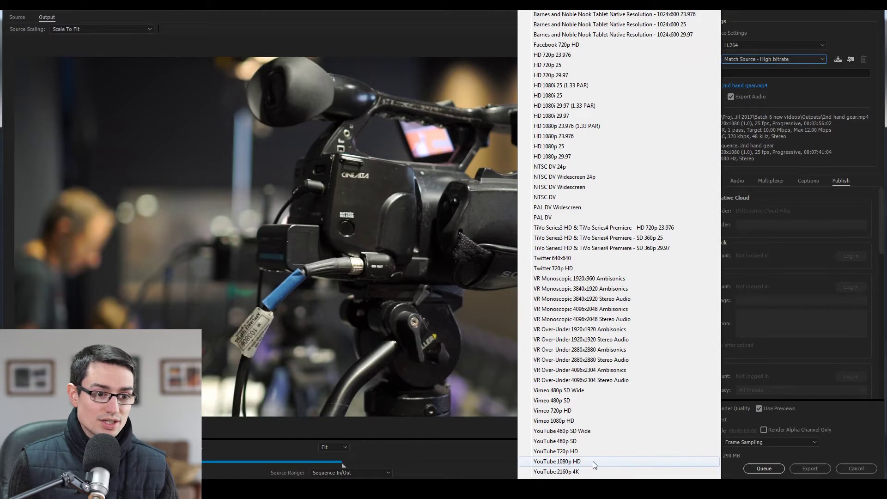
Apply the YouTube 1080p HD preset and switch Video Bitrate Encoding to VBR, 2 pass.
click(592, 461)
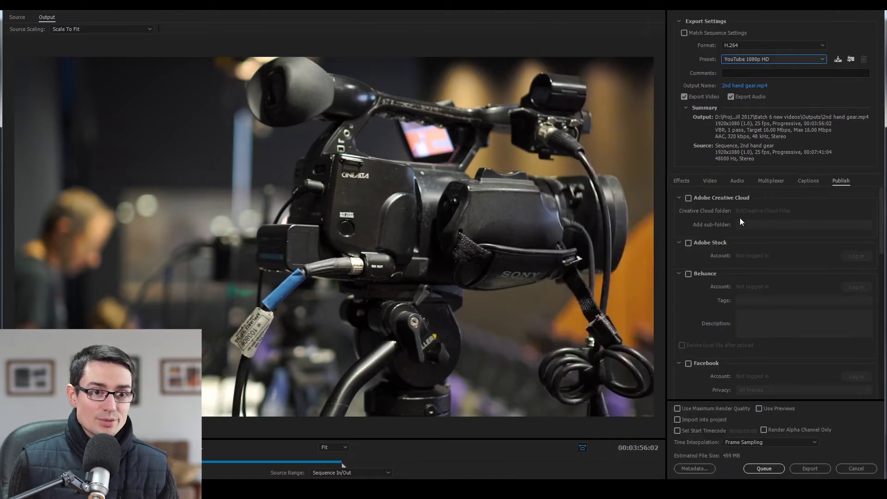
click(710, 180)
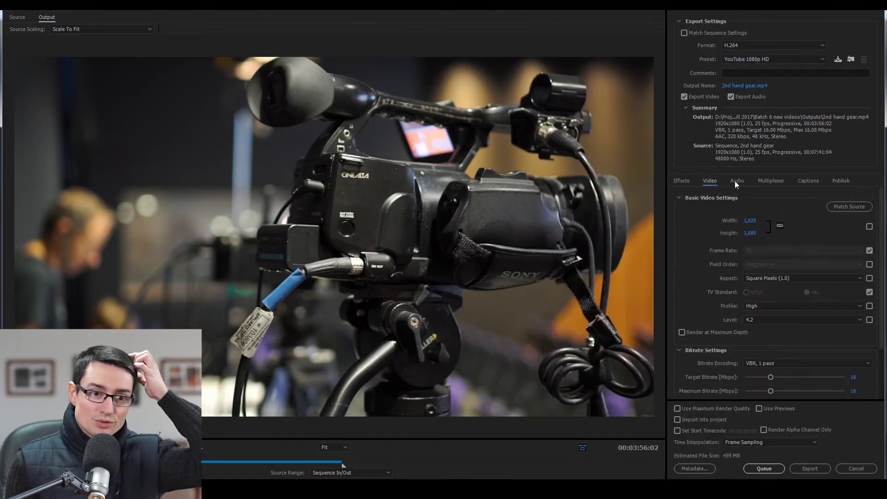
scroll(880, 315, down, 3)
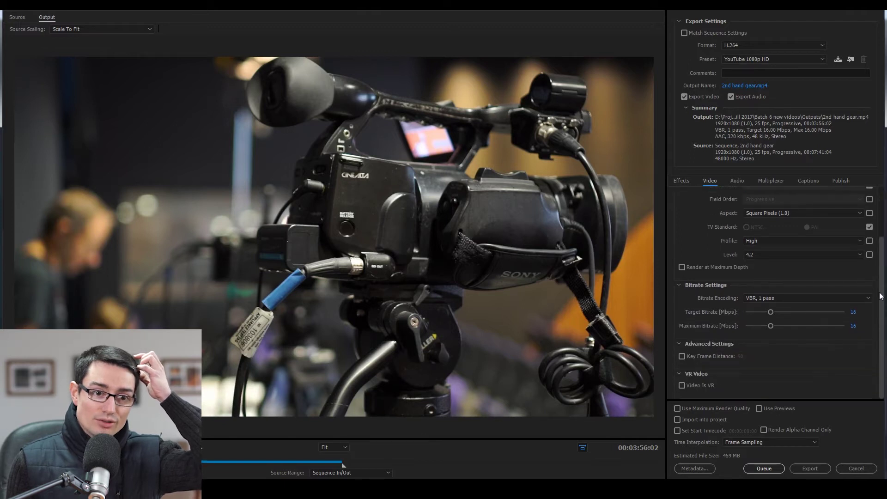
click(829, 298)
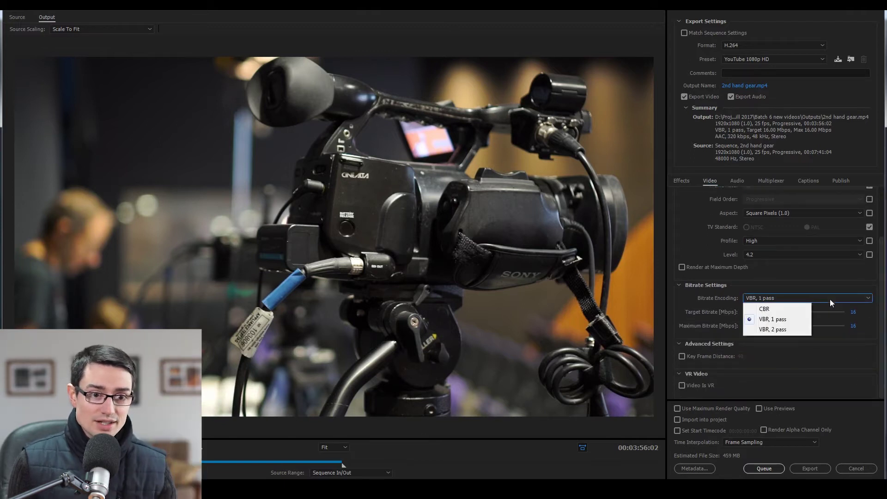
click(786, 329)
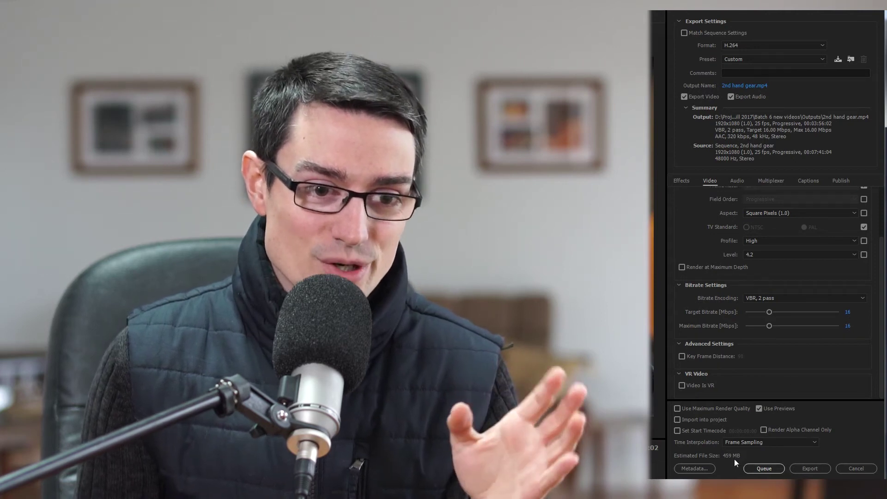
click(849, 313)
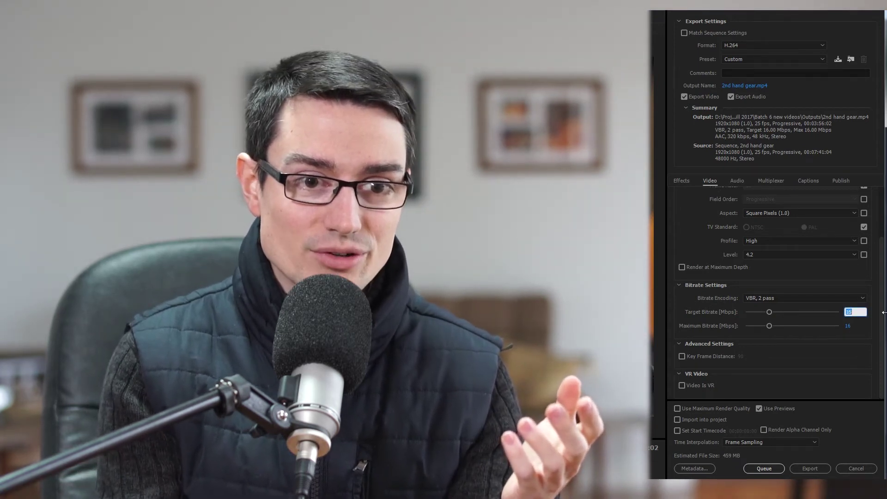
text(3)
key(Return)
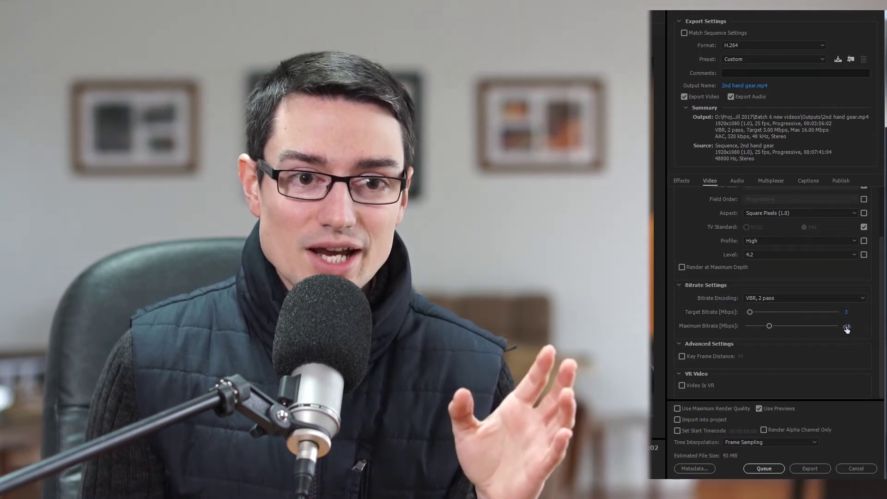
click(846, 327)
text(4)
key(Return)
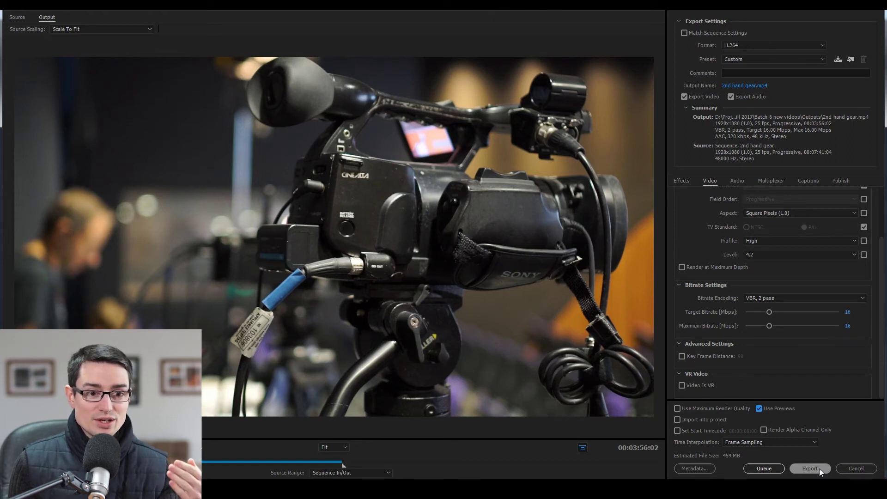
Send the 2nd hand gear H.264 job to Media Encoder's queue and start encoding.
click(778, 469)
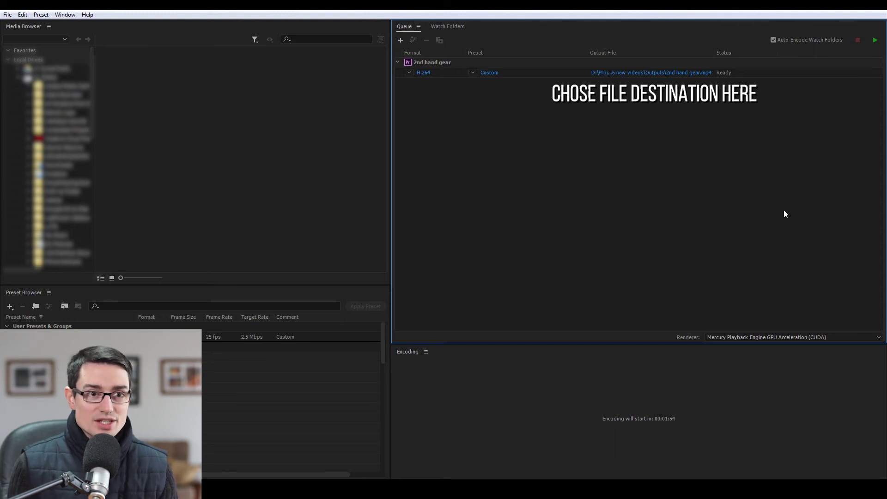
click(875, 40)
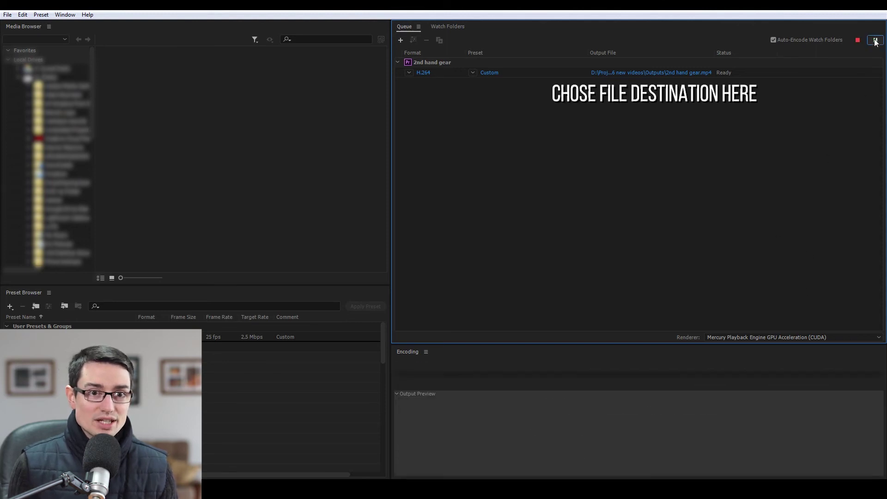